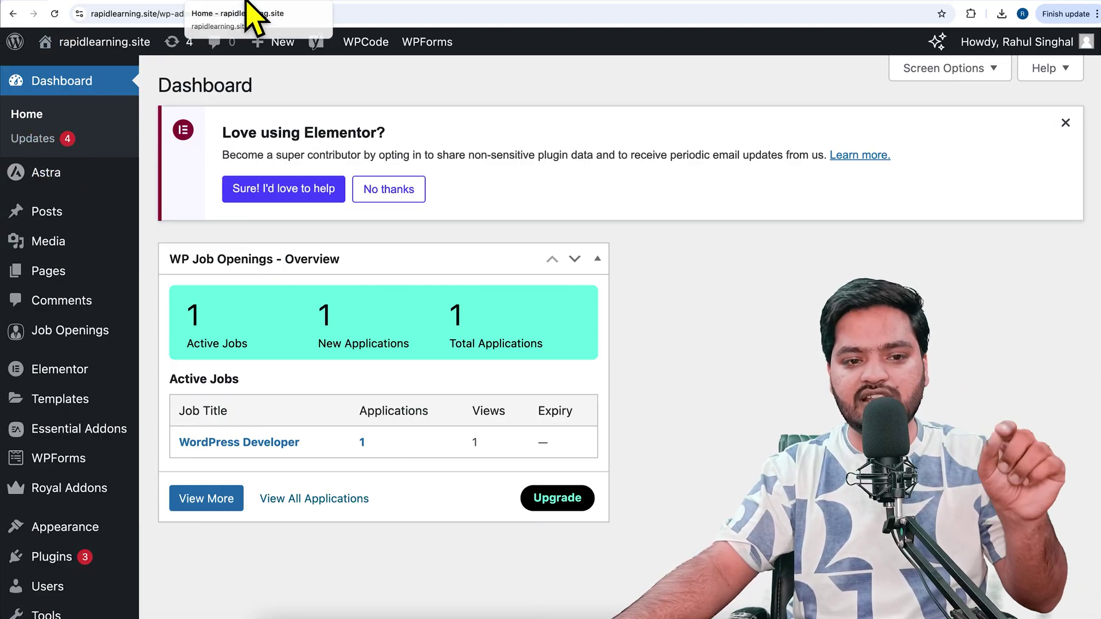
- Open the Contact page in Elementor and delete the green and purple Click here sections
mouse_move(83, 383)
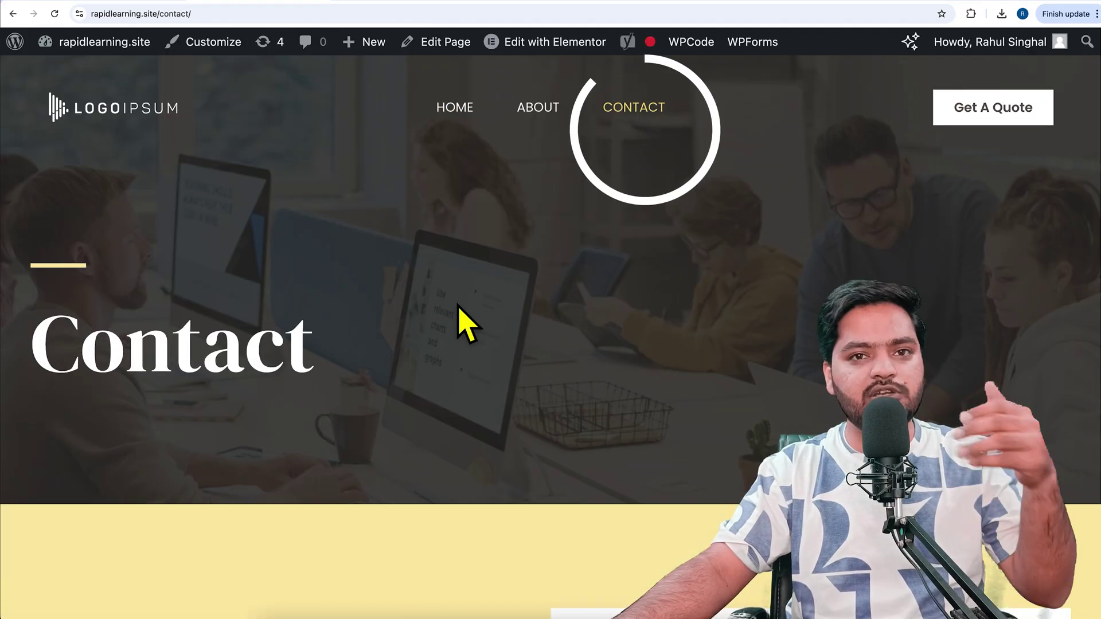
left_click(554, 45)
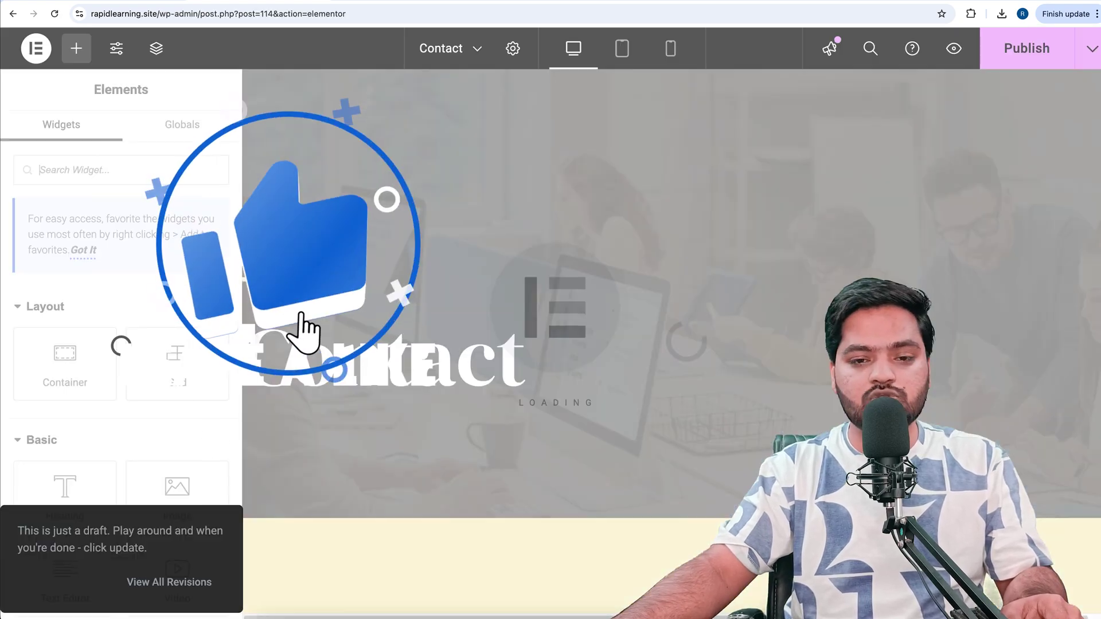
scroll(539, 427, "down", 20)
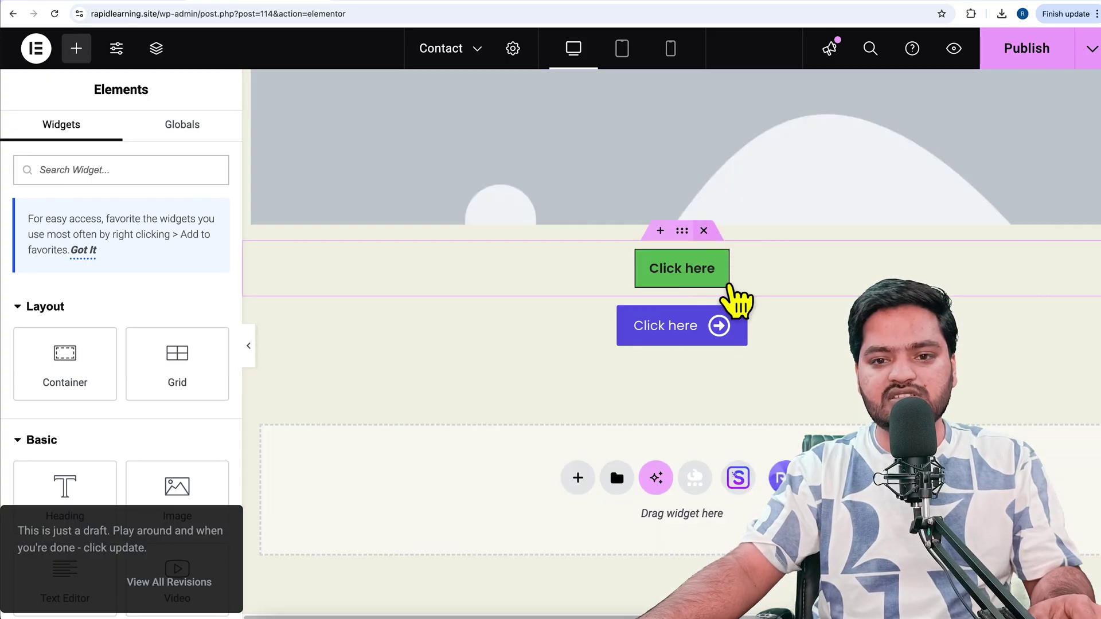
left_click(703, 231)
left_click(704, 230)
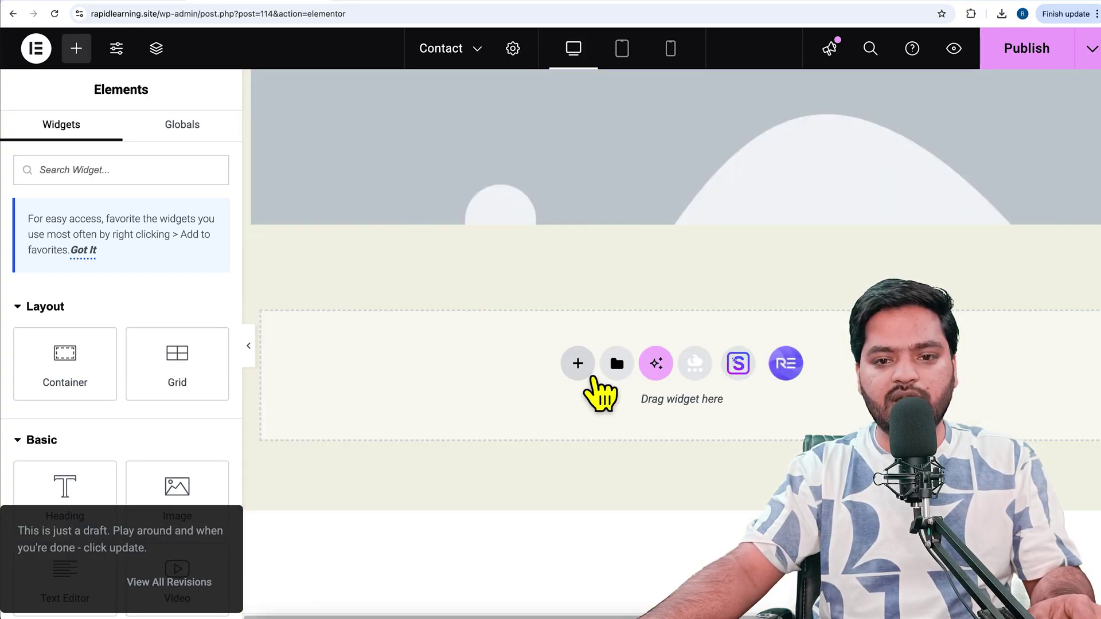
- Add a single-column flexbox container and drop a Button widget into it
left_click(578, 363)
left_click(609, 403)
left_click(461, 401)
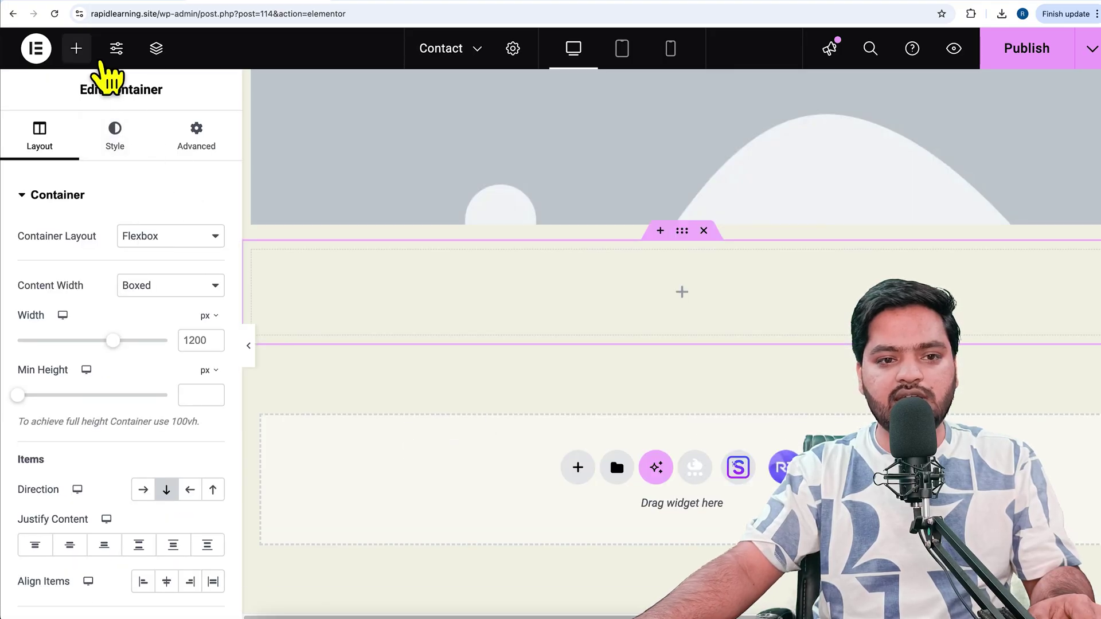
left_click(77, 50)
left_click(144, 182)
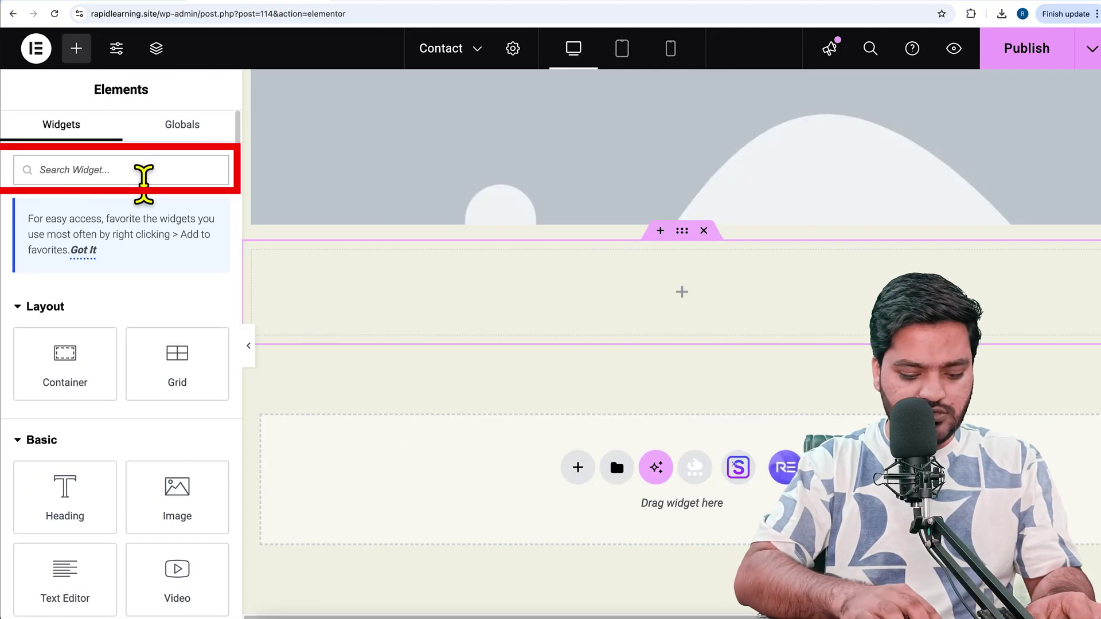
type("butt")
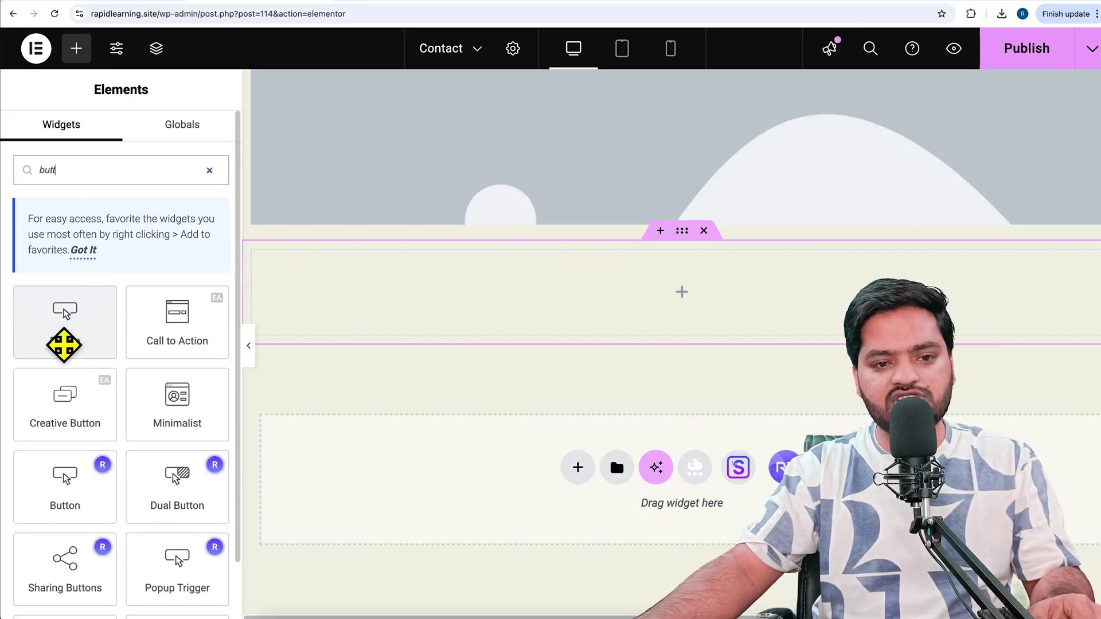
left_click_drag(80, 345, 708, 321)
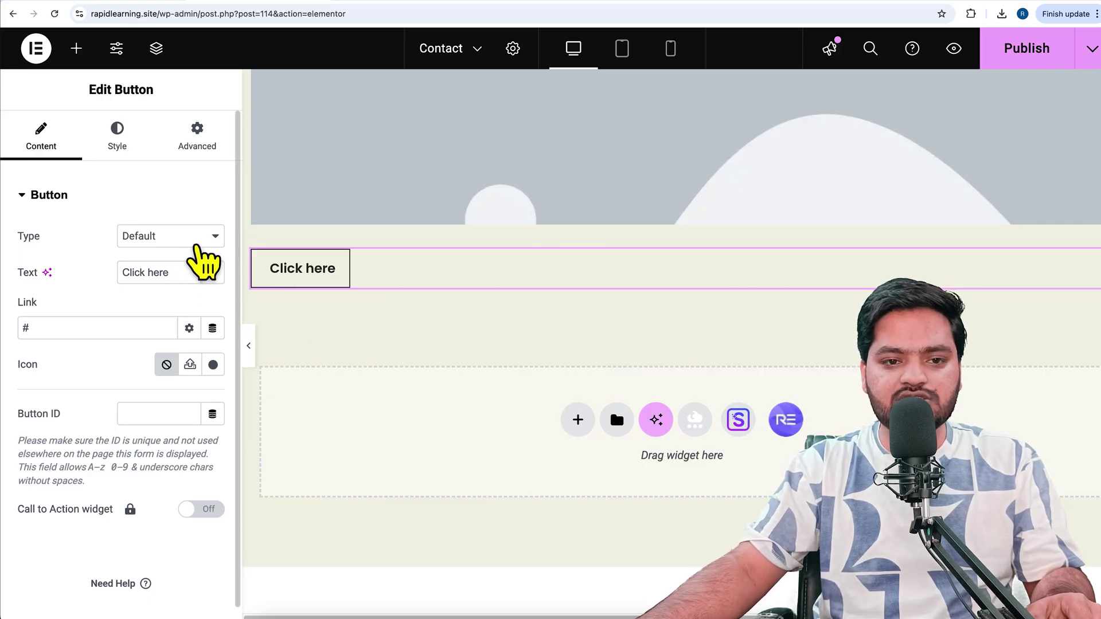
- Set the button to Info type, label it 'Contact Us', and clear the '#' link
left_click(193, 246)
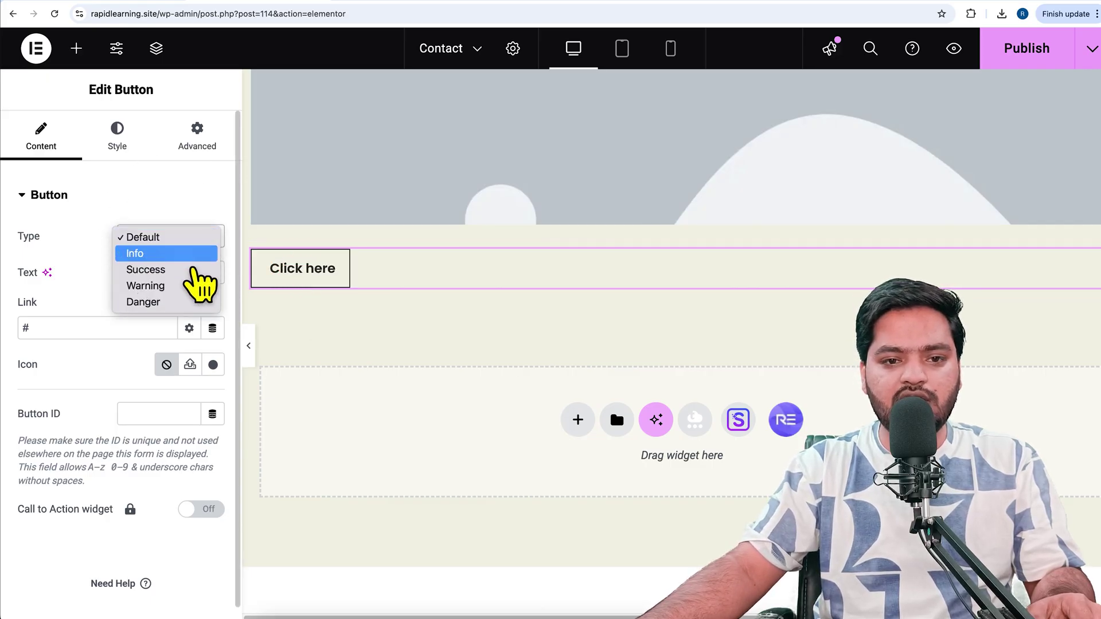
left_click(166, 253)
left_click_drag(190, 272, 92, 271)
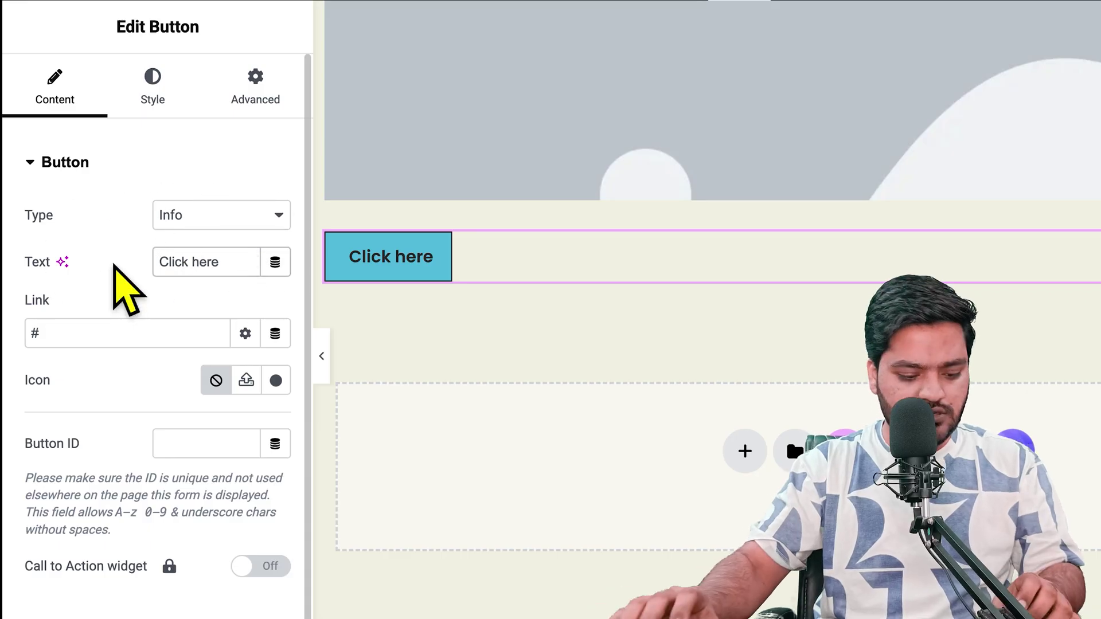
key("ctrl+a")
type("Con")
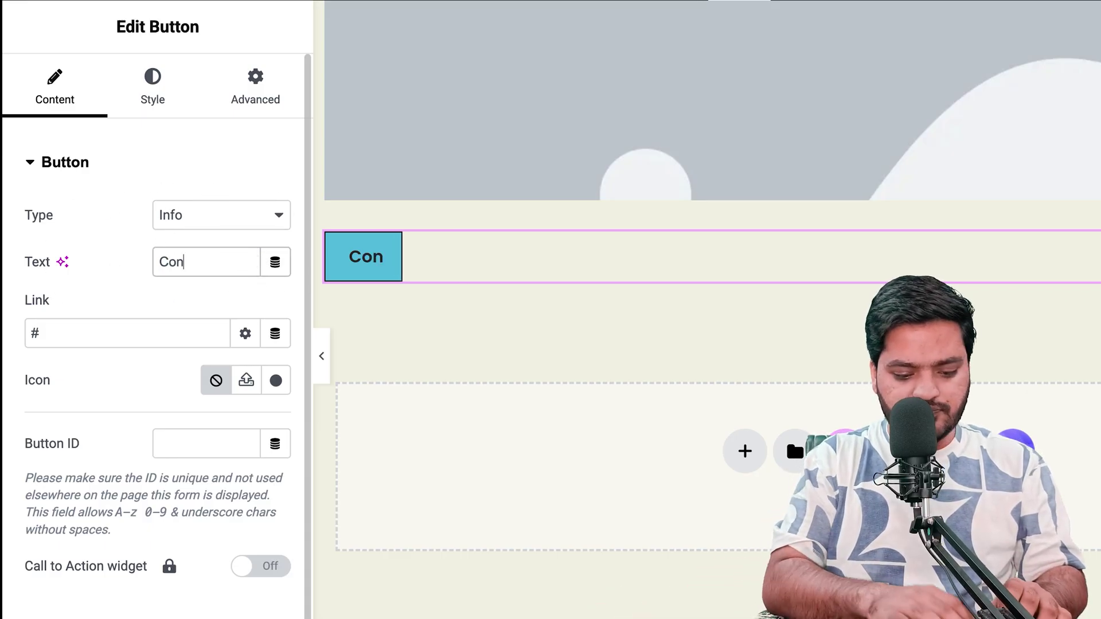
type("tact ")
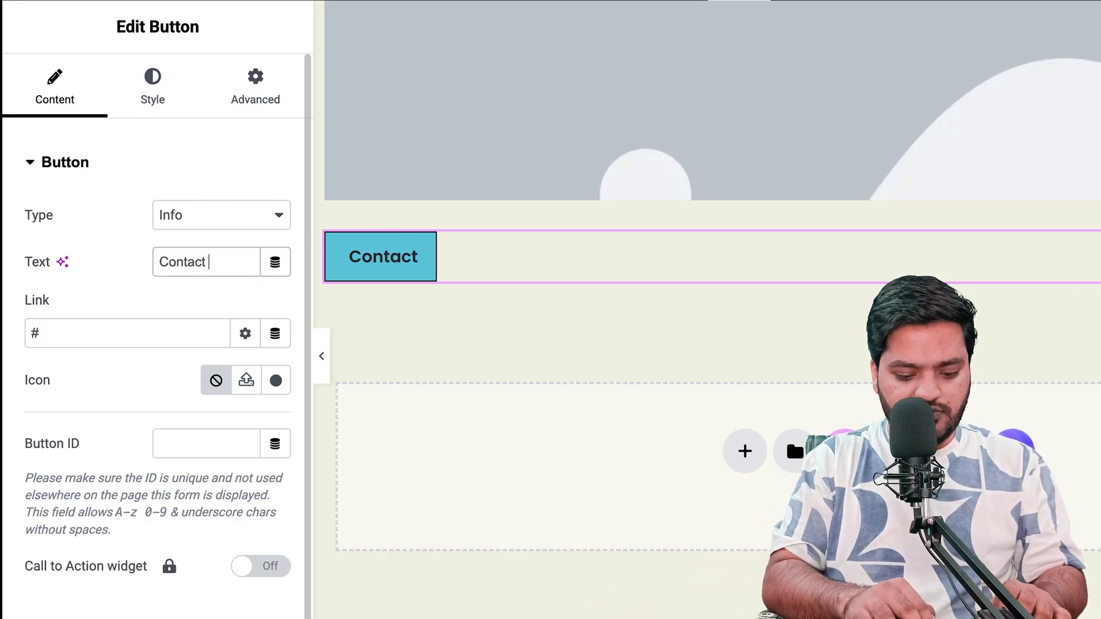
type("Us")
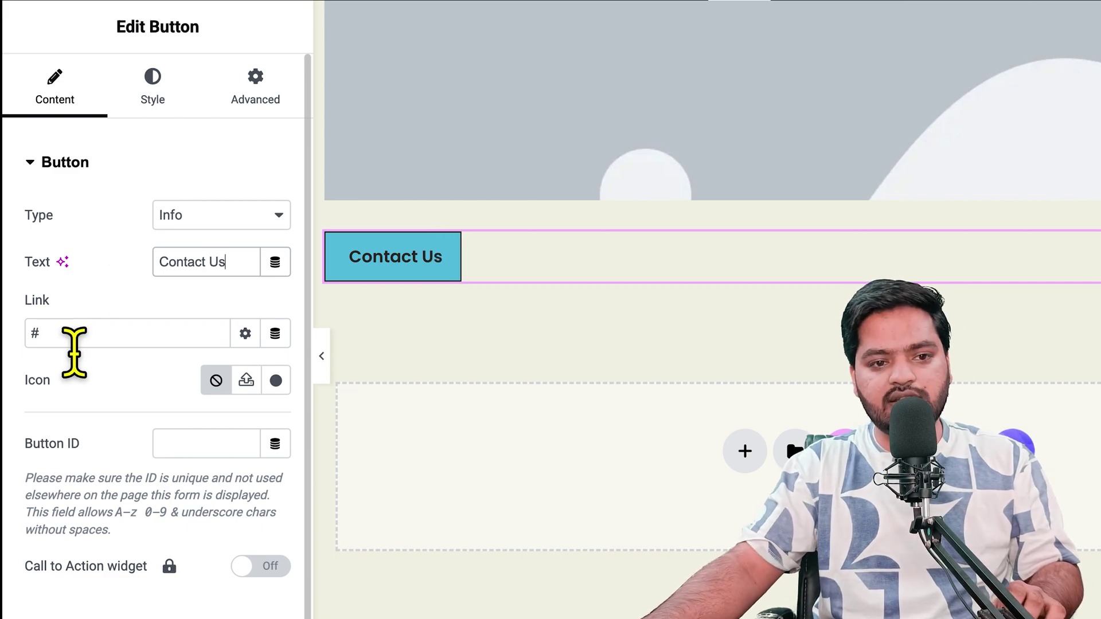
double_click(57, 333)
key("BackSpace")
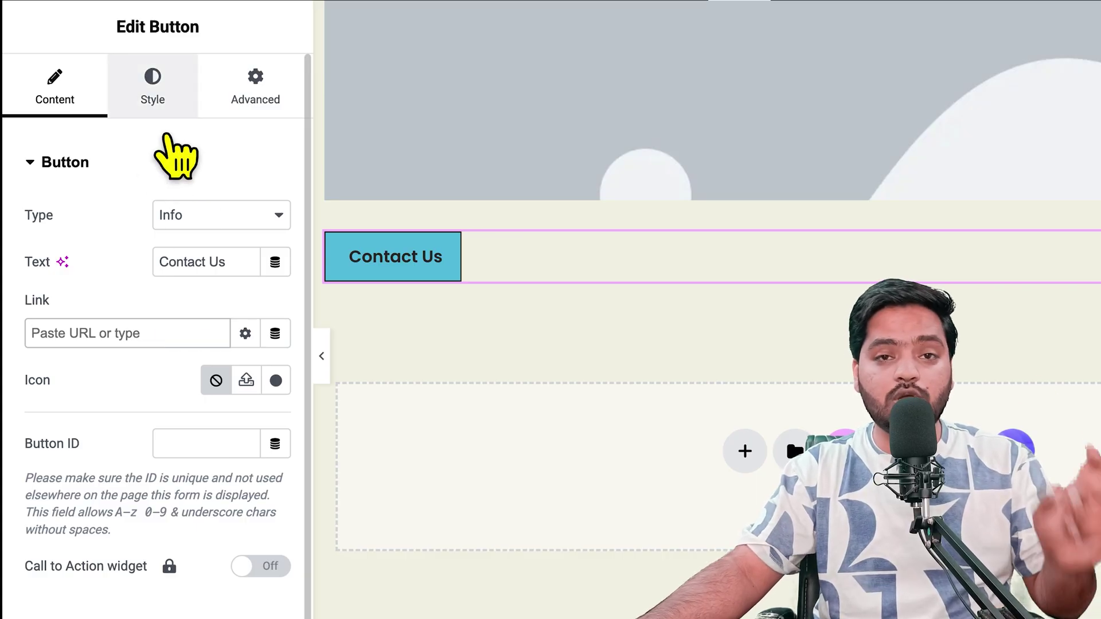
- Set the button's Position to Fixed and place it below the hero at offsets 411 px and 564 px
left_click(252, 106)
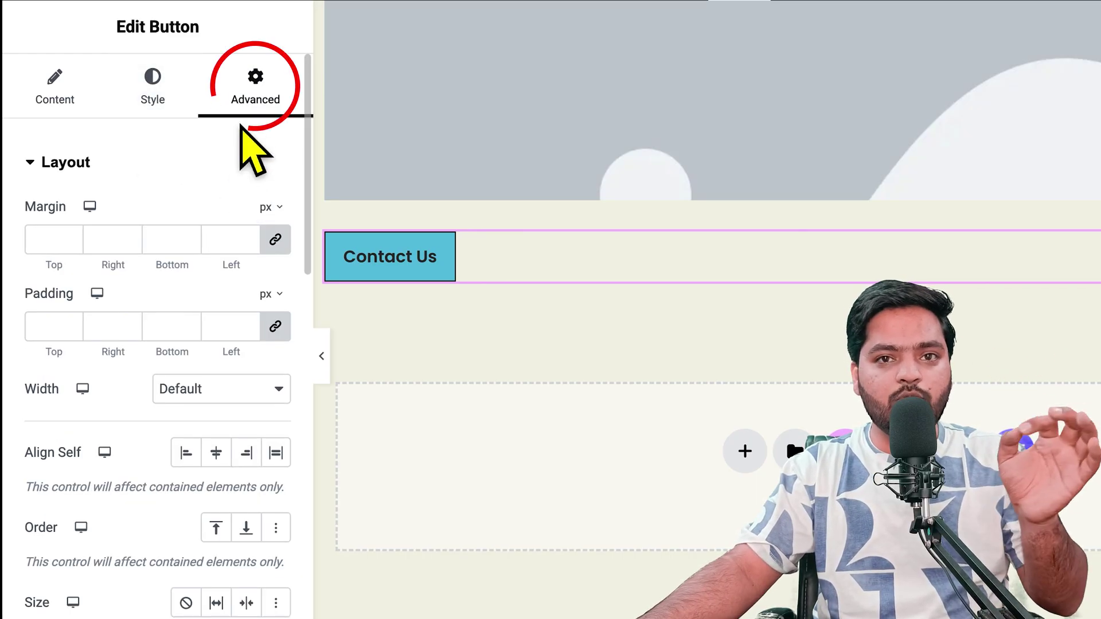
scroll(143, 275, "down", 6)
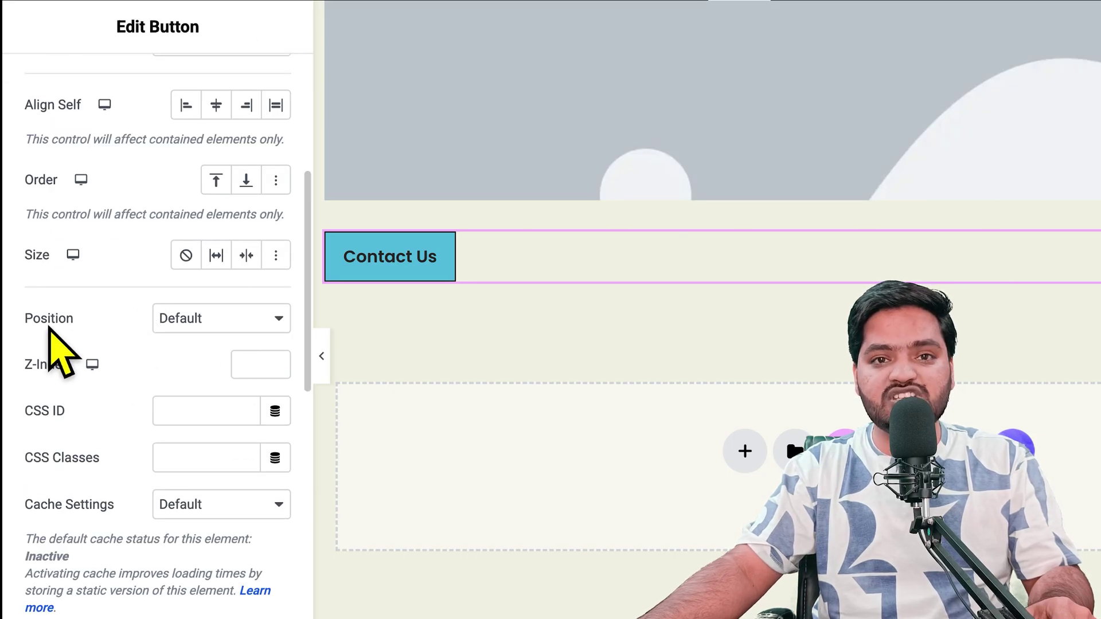
left_click(232, 326)
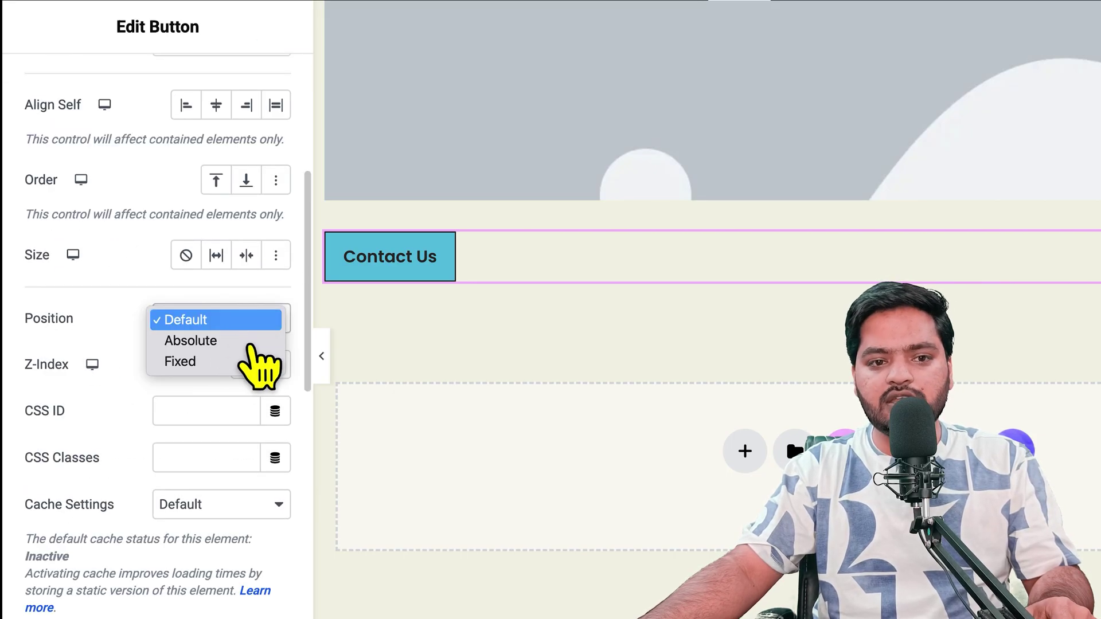
left_click(228, 367)
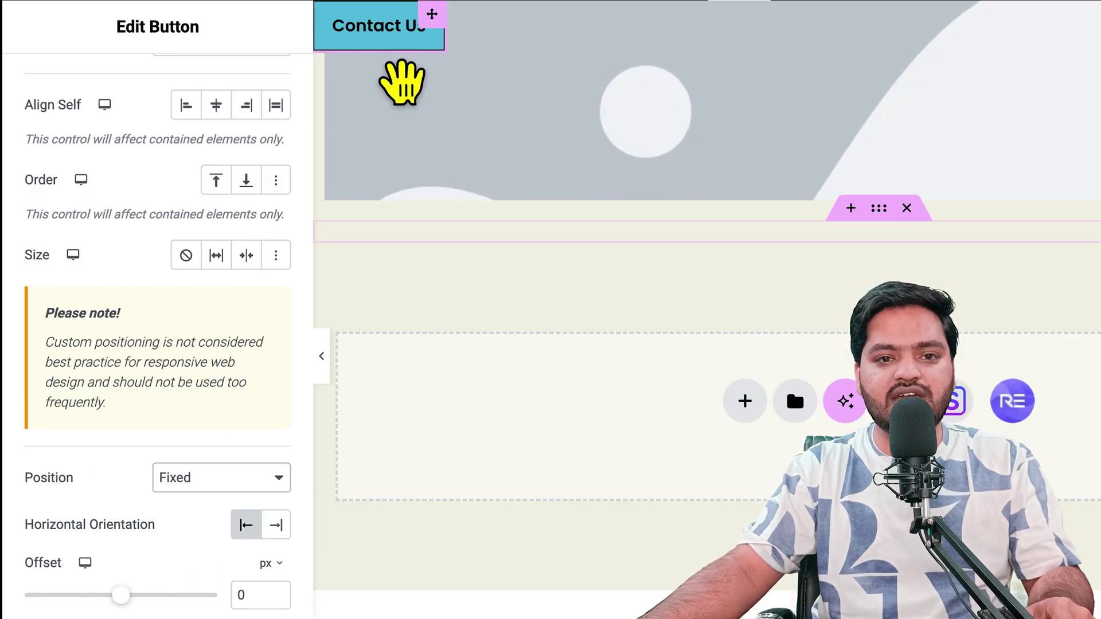
scroll(449, 393, "down", 5)
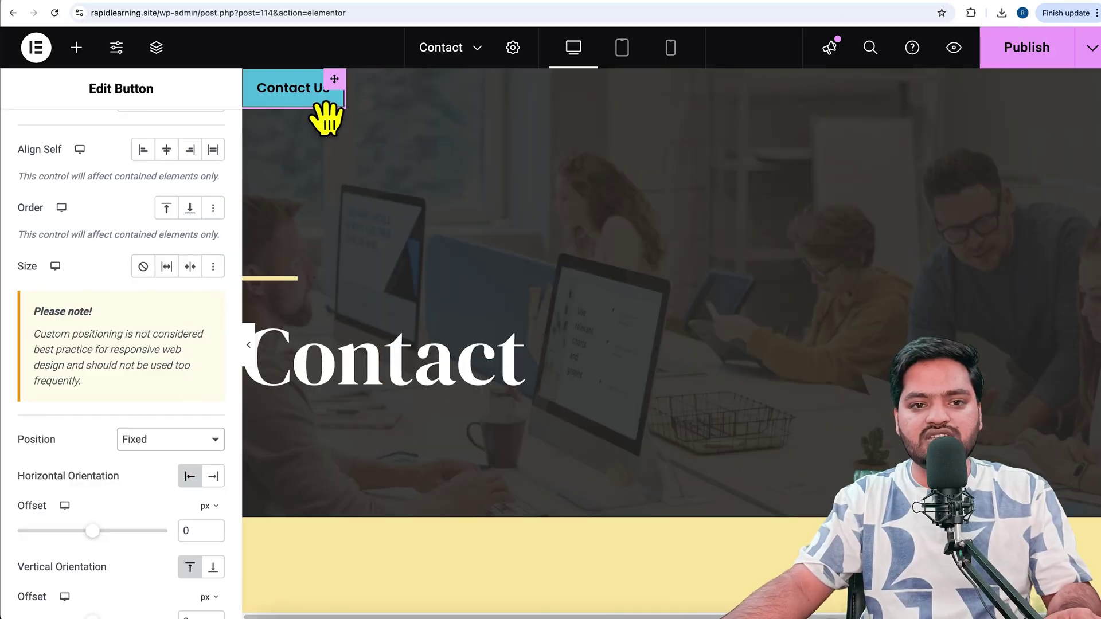
left_click_drag(327, 123, 668, 593)
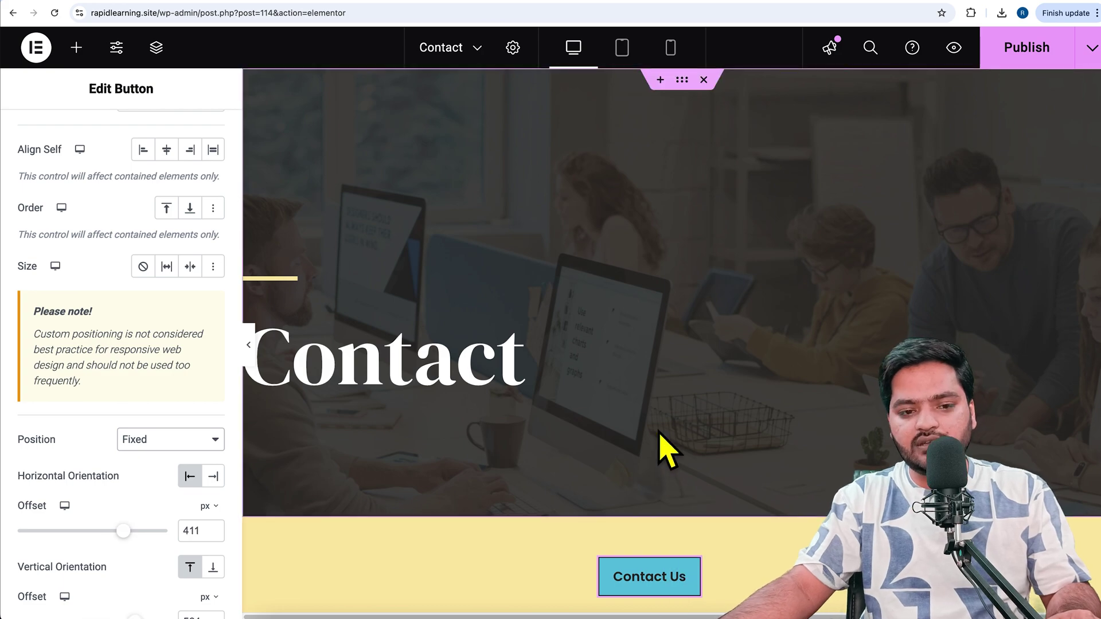
scroll(142, 514, "down", 1)
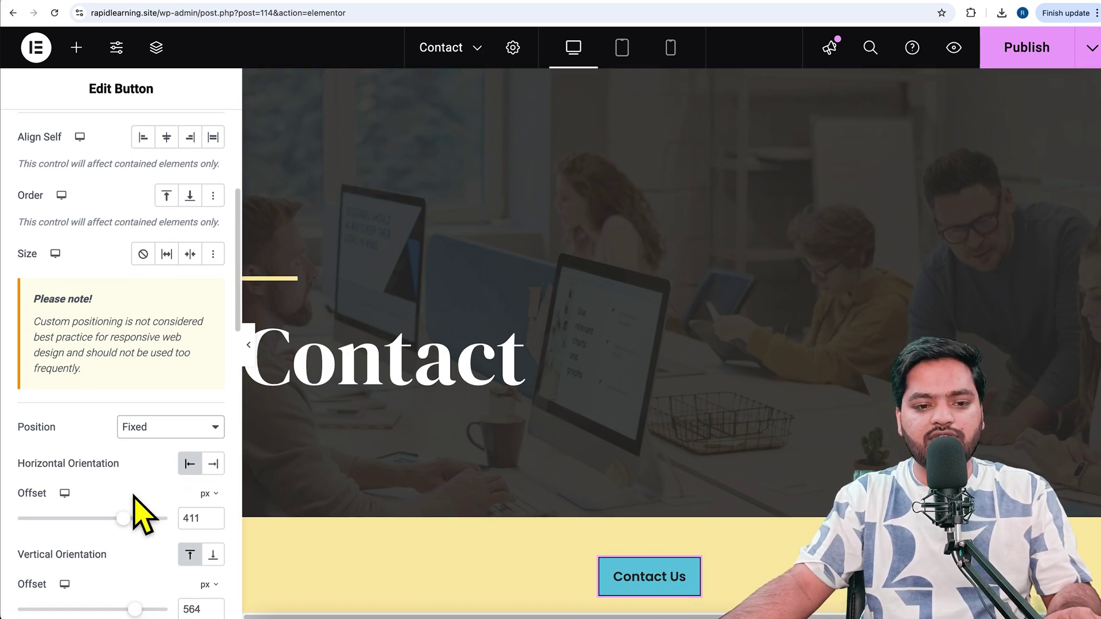
- Publish the Contact page and preview it to confirm the Contact Us button stays fixed
left_click(1042, 58)
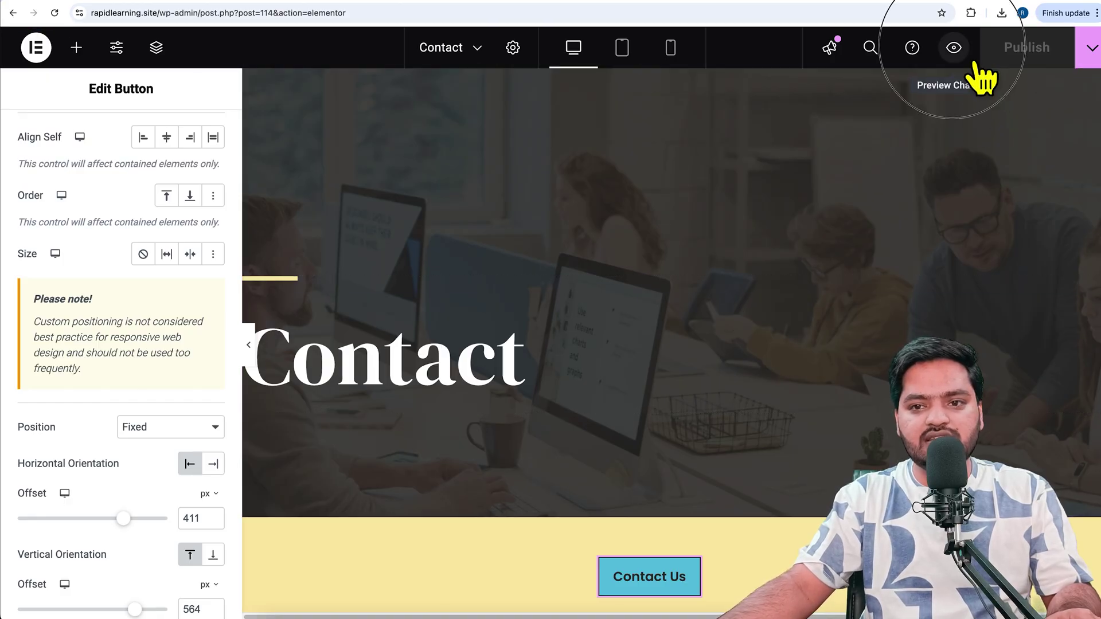
left_click(955, 50)
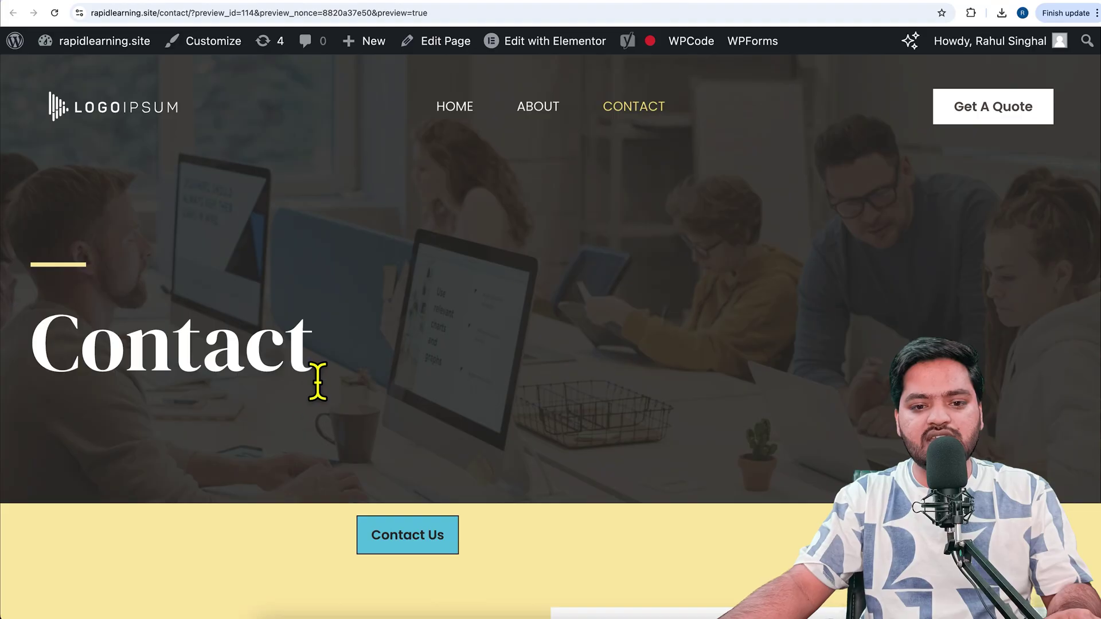
left_click(418, 545)
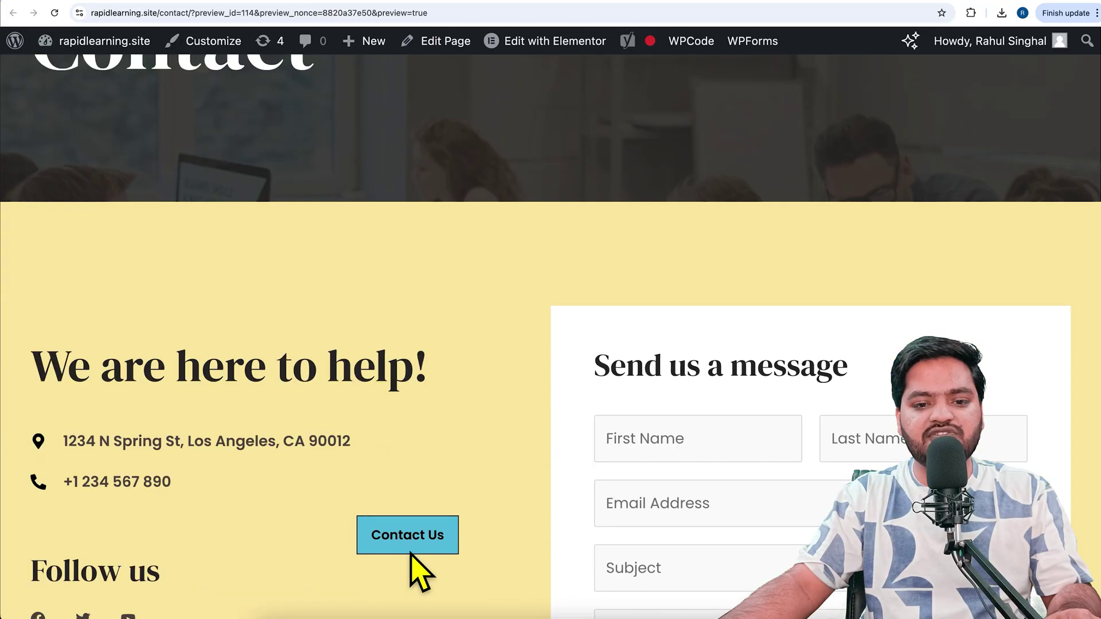
scroll(278, 459, "up", 15)
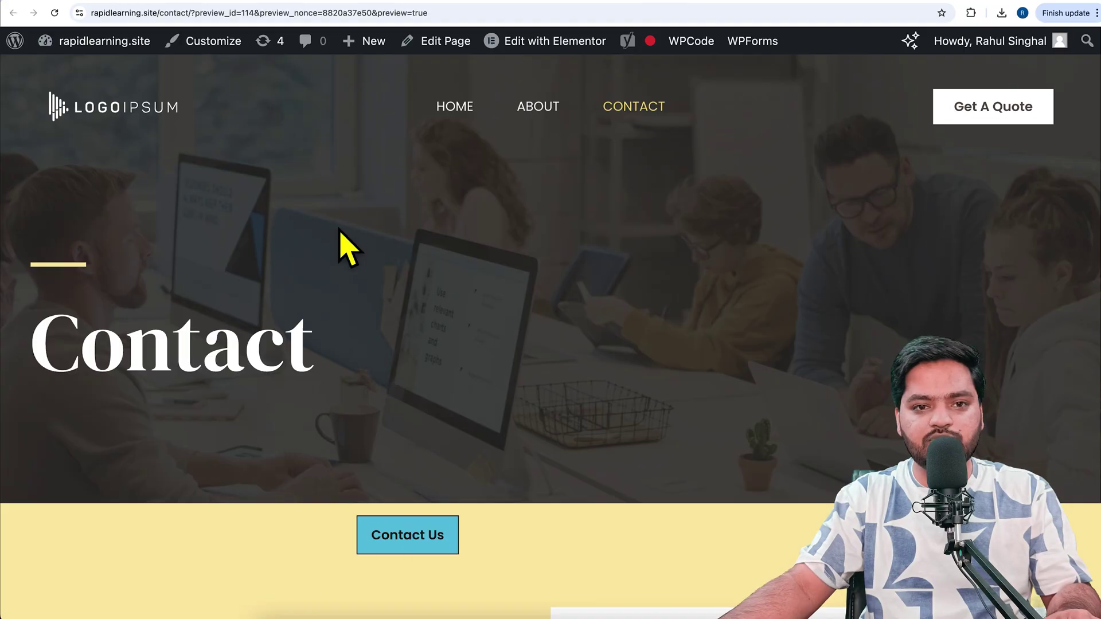
left_click(278, 8)
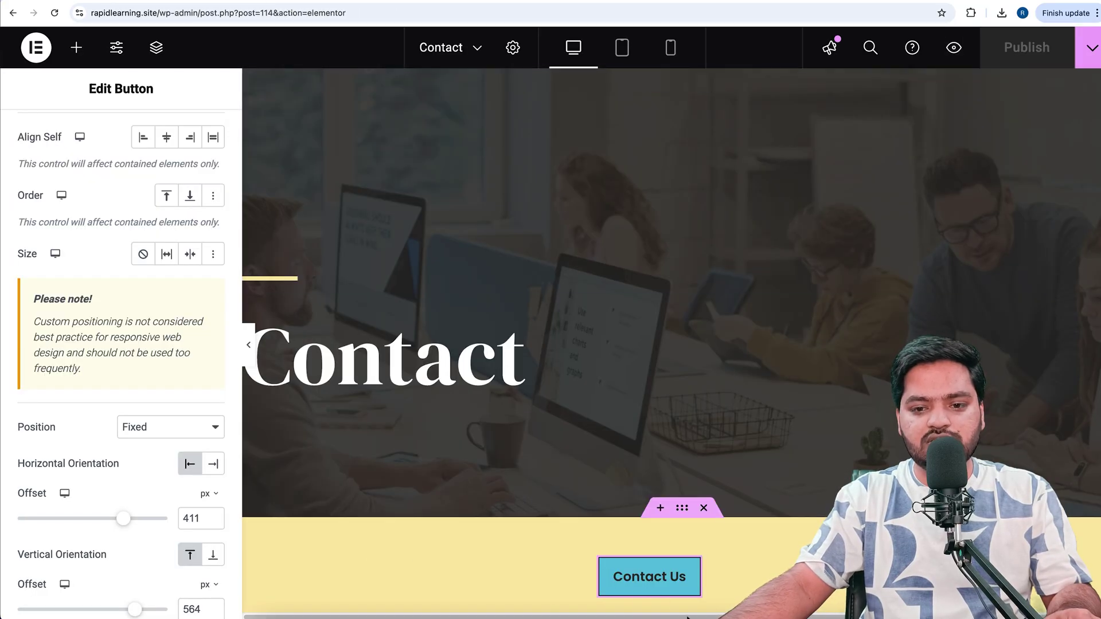
- Shift the fixed button right with the offset sliders and check the layout without the panel
left_click_drag(653, 582, 727, 584)
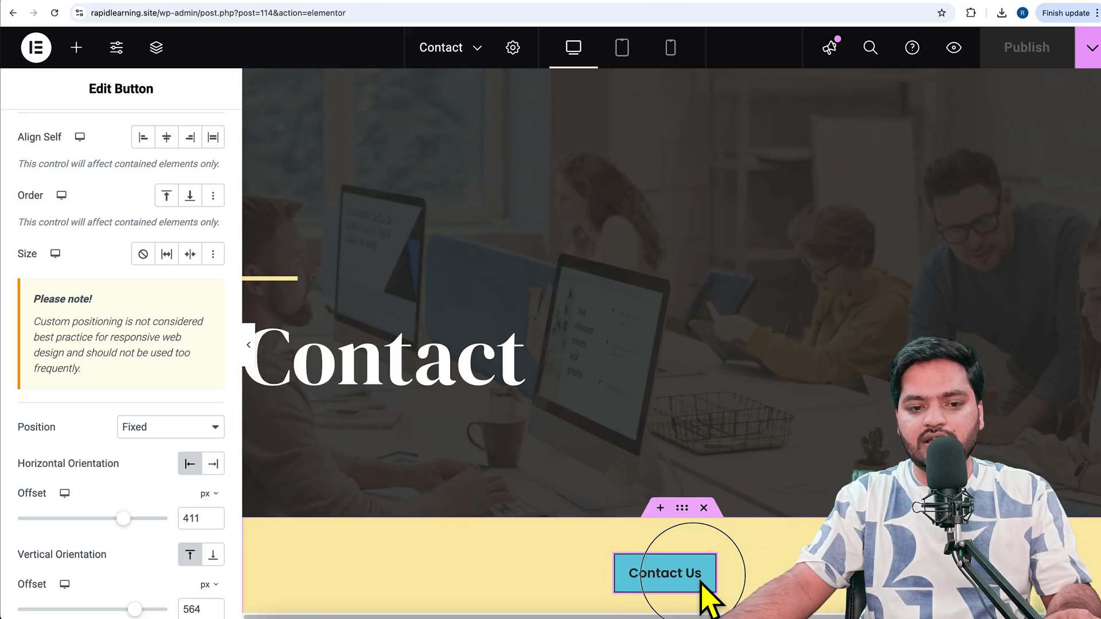
left_click_drag(704, 596, 733, 598)
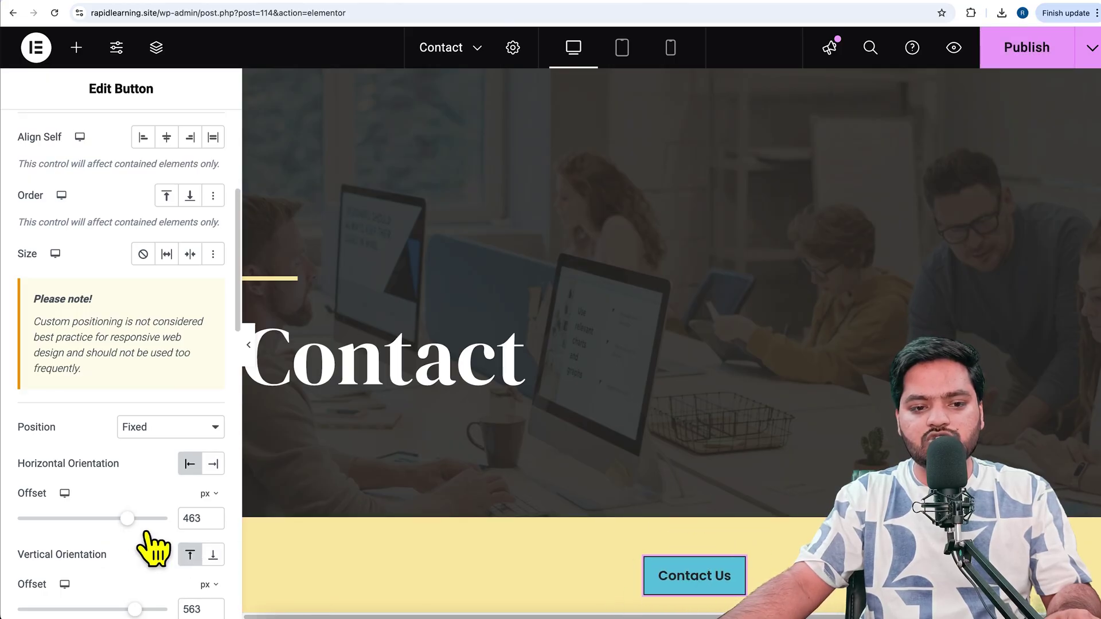
left_click_drag(127, 518, 144, 555)
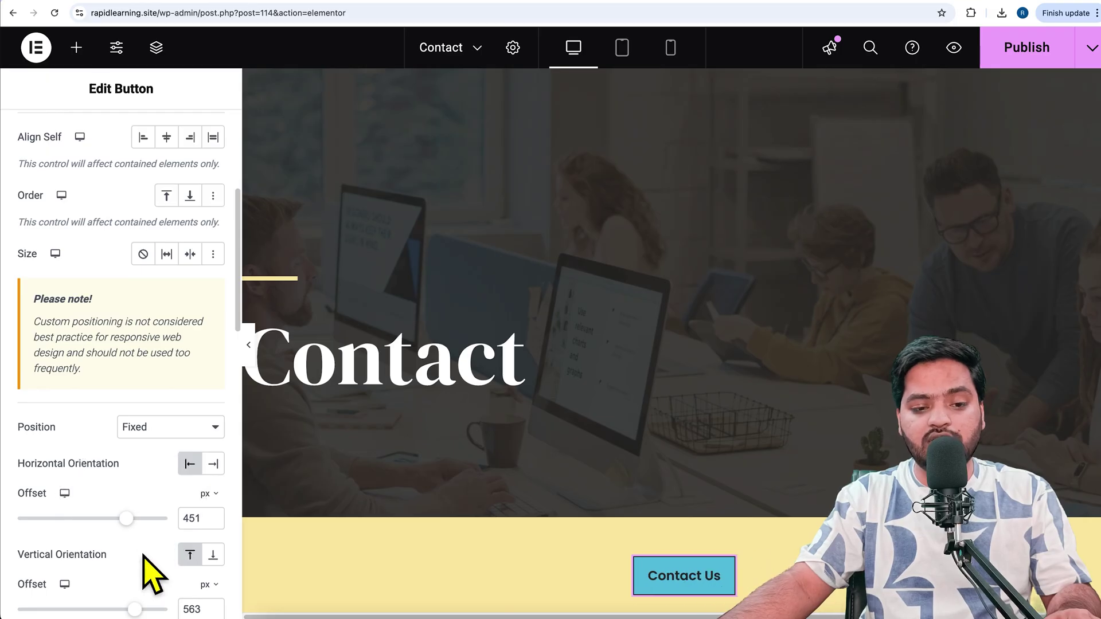
left_click_drag(143, 610, 143, 610)
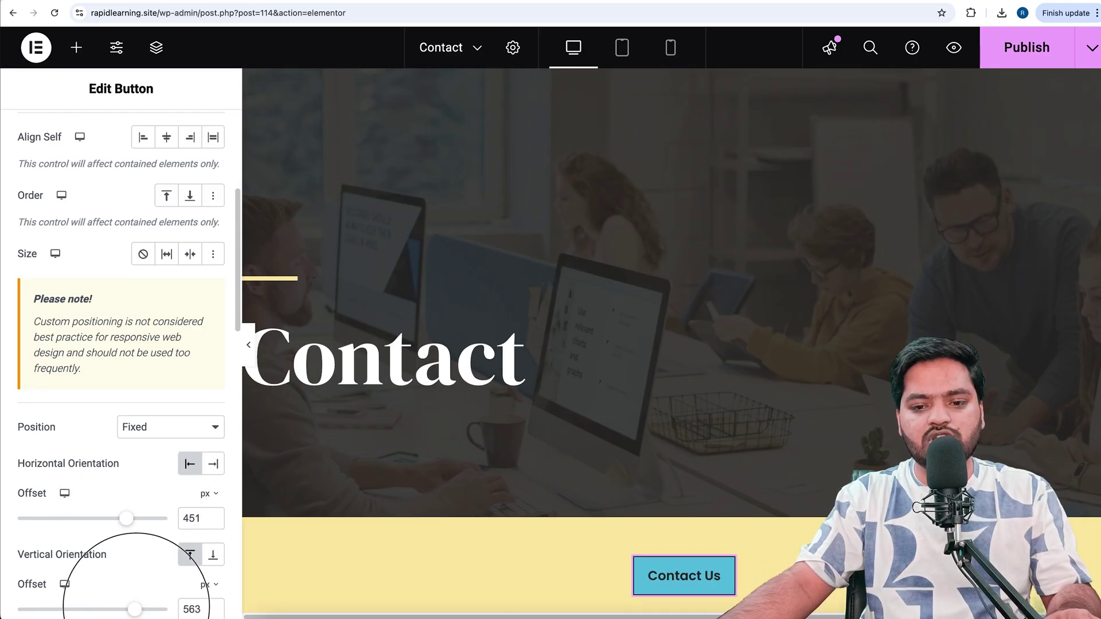
left_click(250, 344)
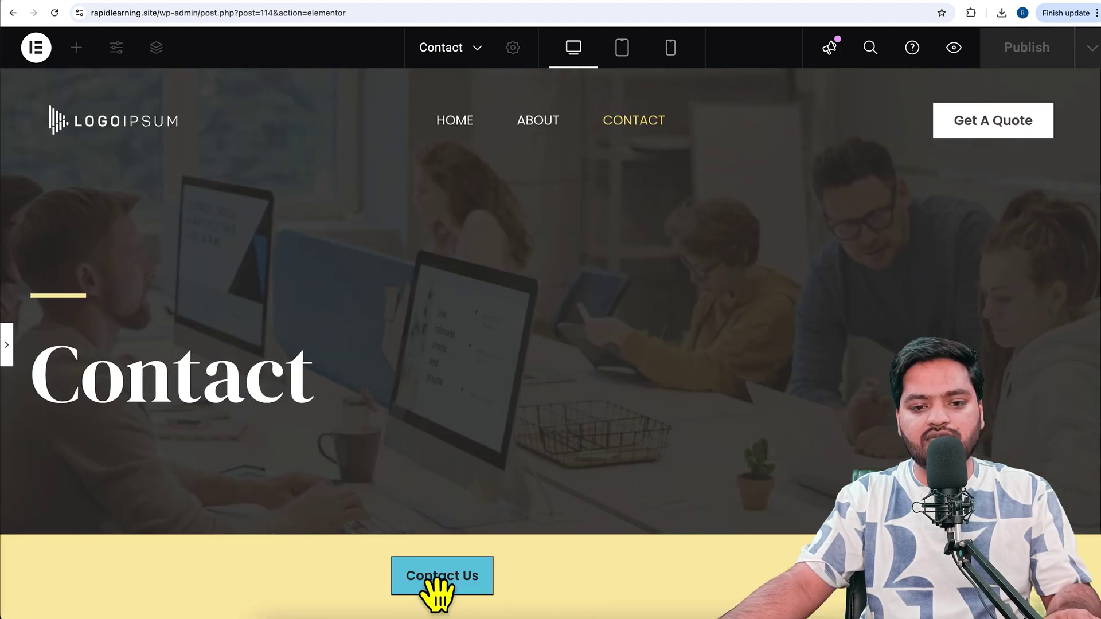
left_click(6, 345)
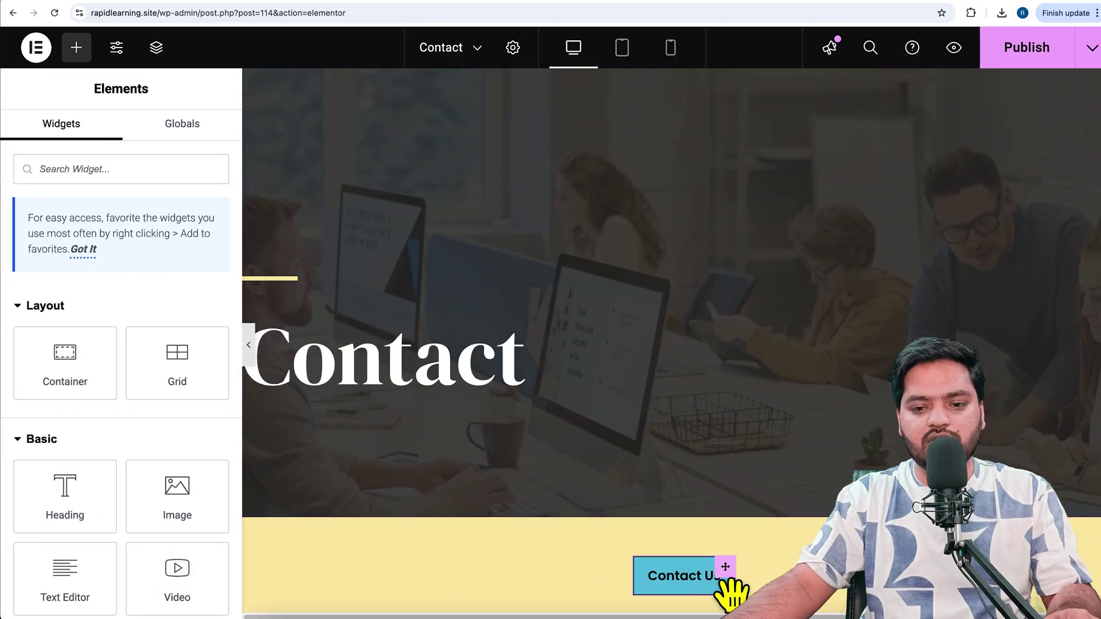
- Fine-tune the horizontal offset to 543 px to centre the button, then publish
left_click(739, 582)
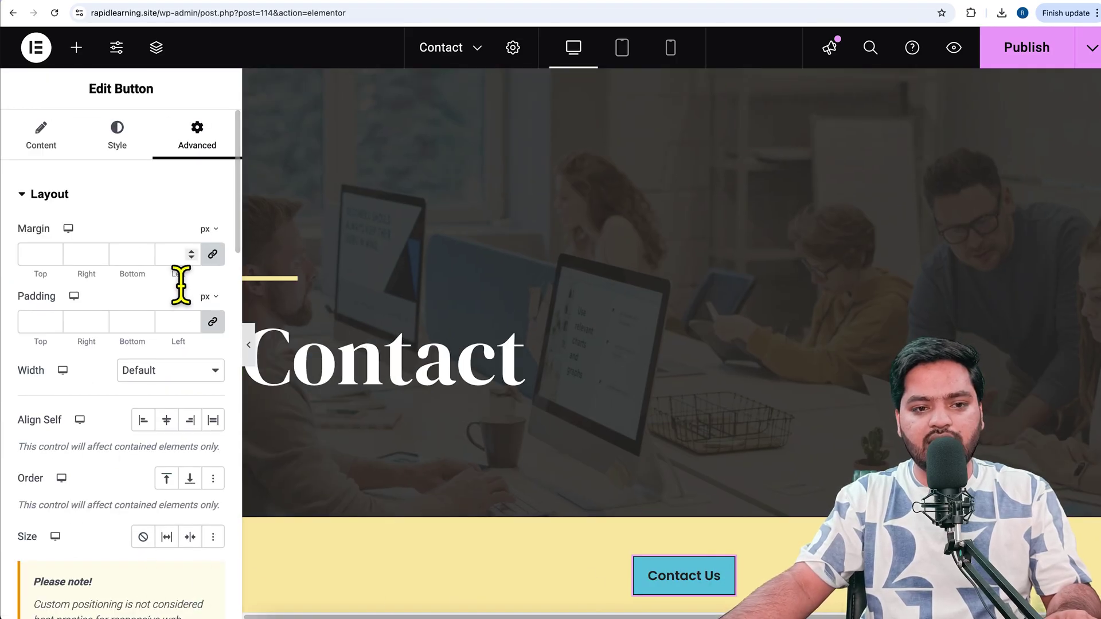
scroll(106, 438, "down", 10)
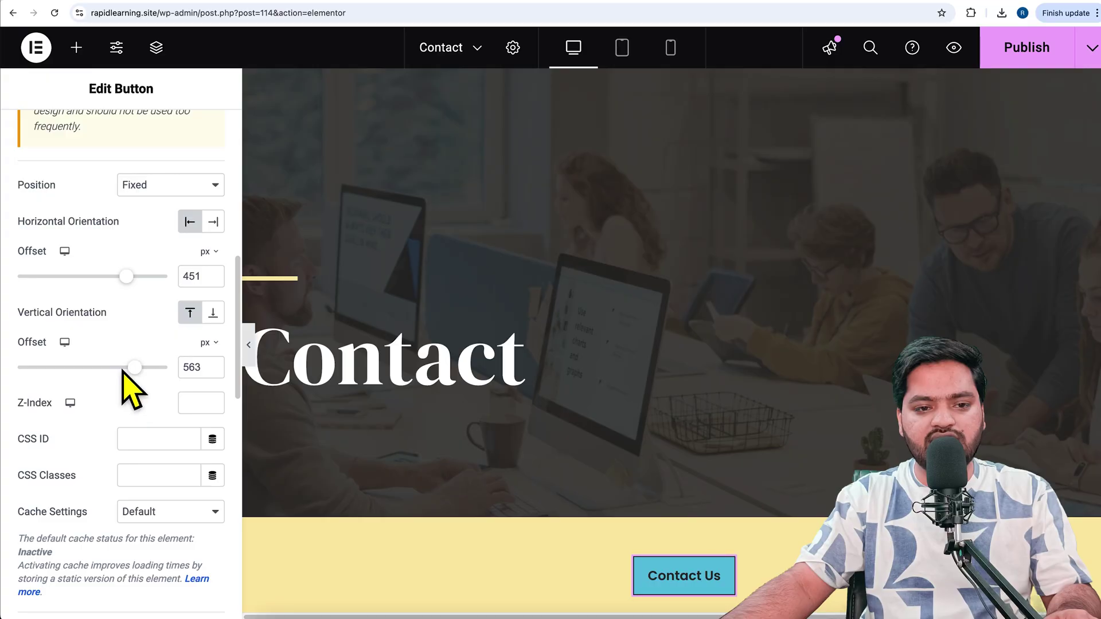
left_click_drag(126, 277, 133, 276)
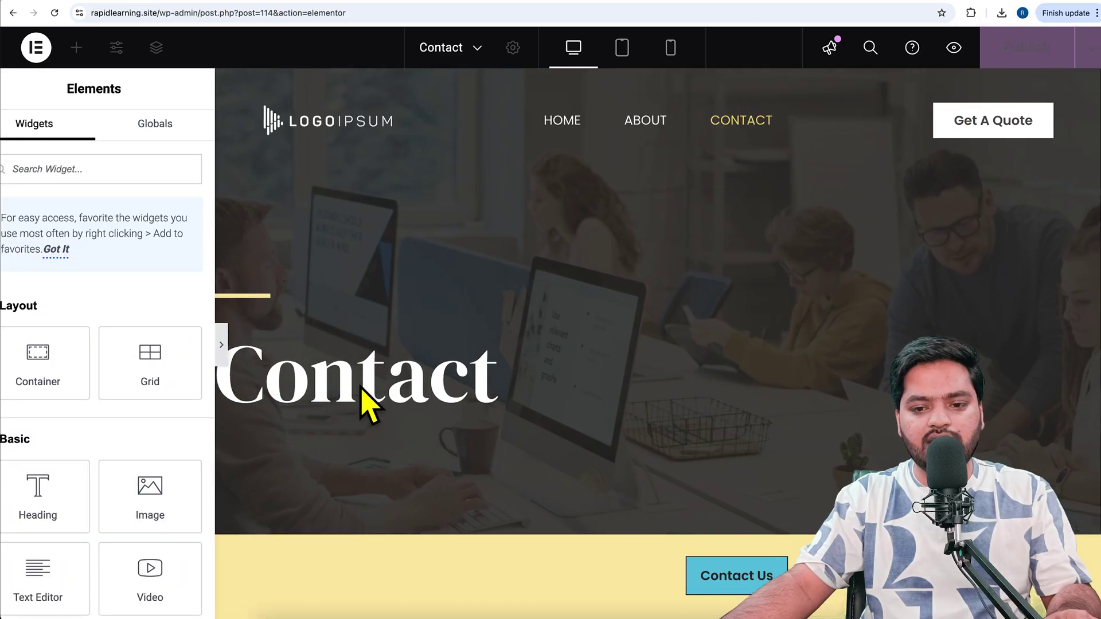
key("ctrl+p")
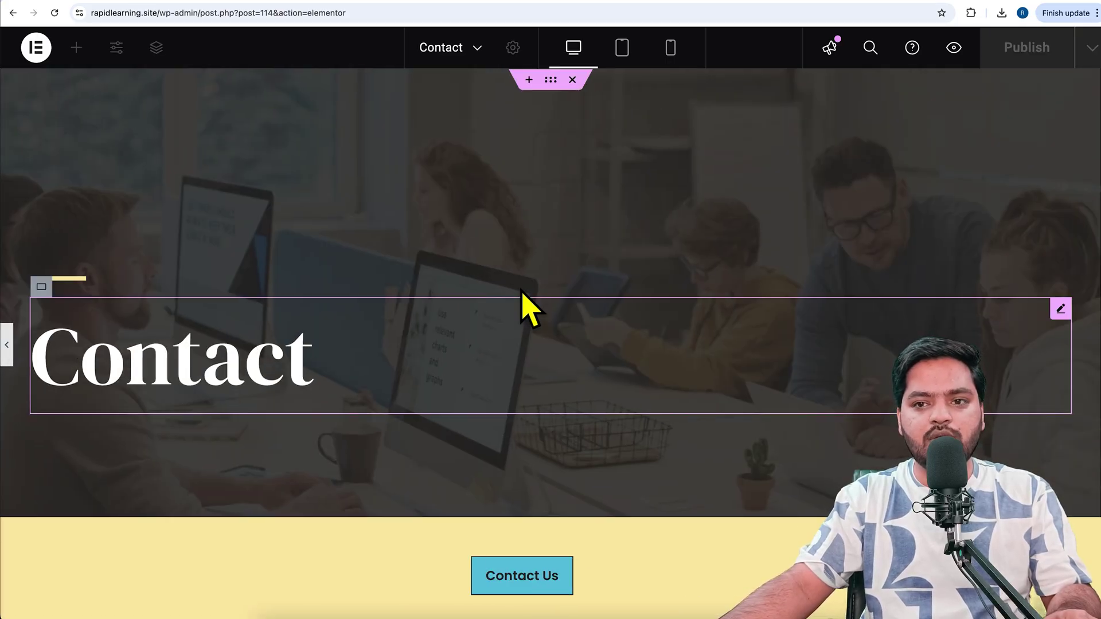
key("ctrl+p")
left_click(1027, 74)
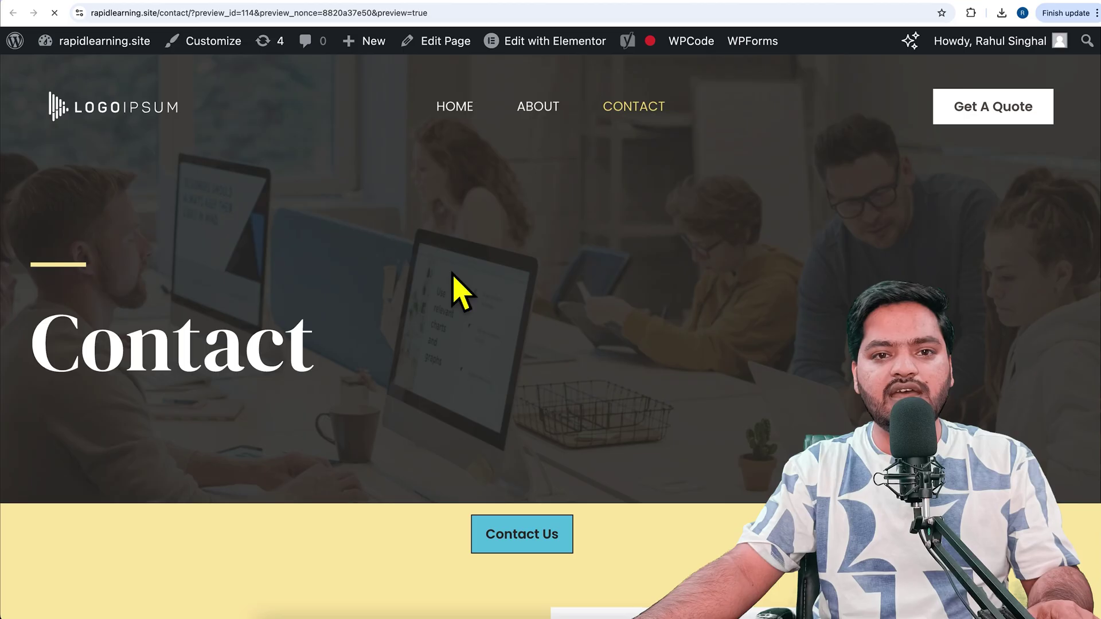
- Scroll the live Contact page down and up to verify the fixed button, then go to Home
scroll(523, 484, "down", 20)
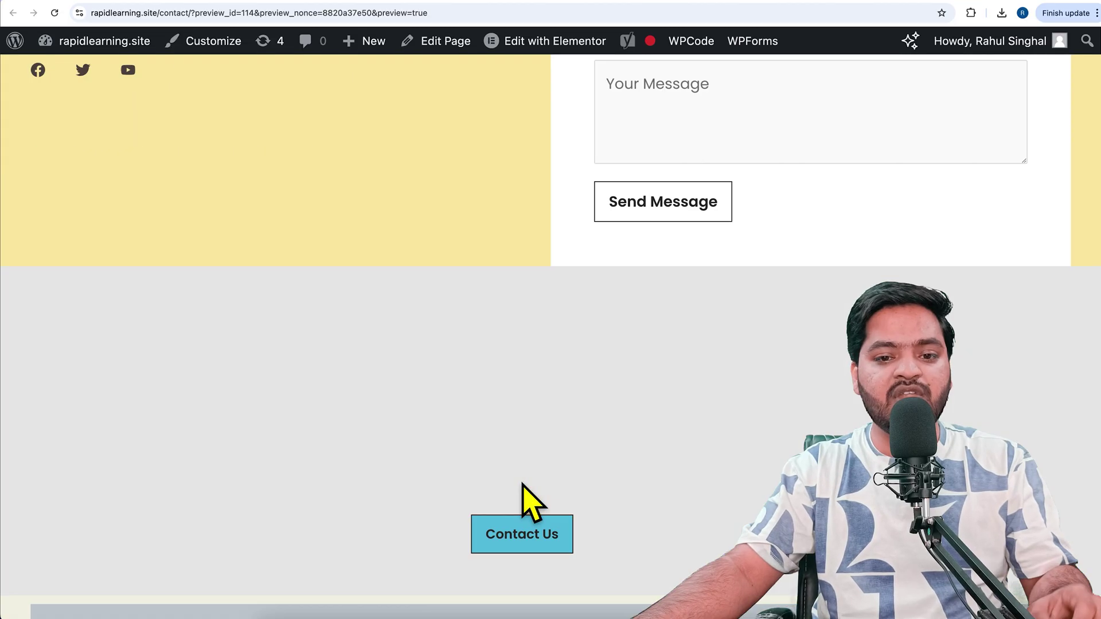
scroll(523, 499, "up", 20)
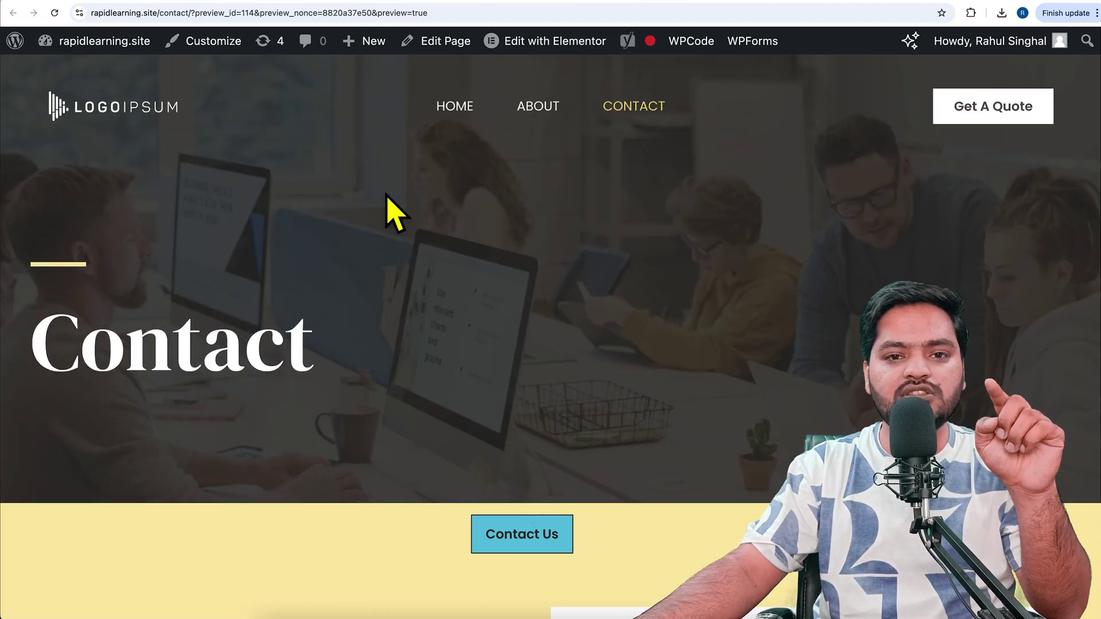
left_click(453, 115)
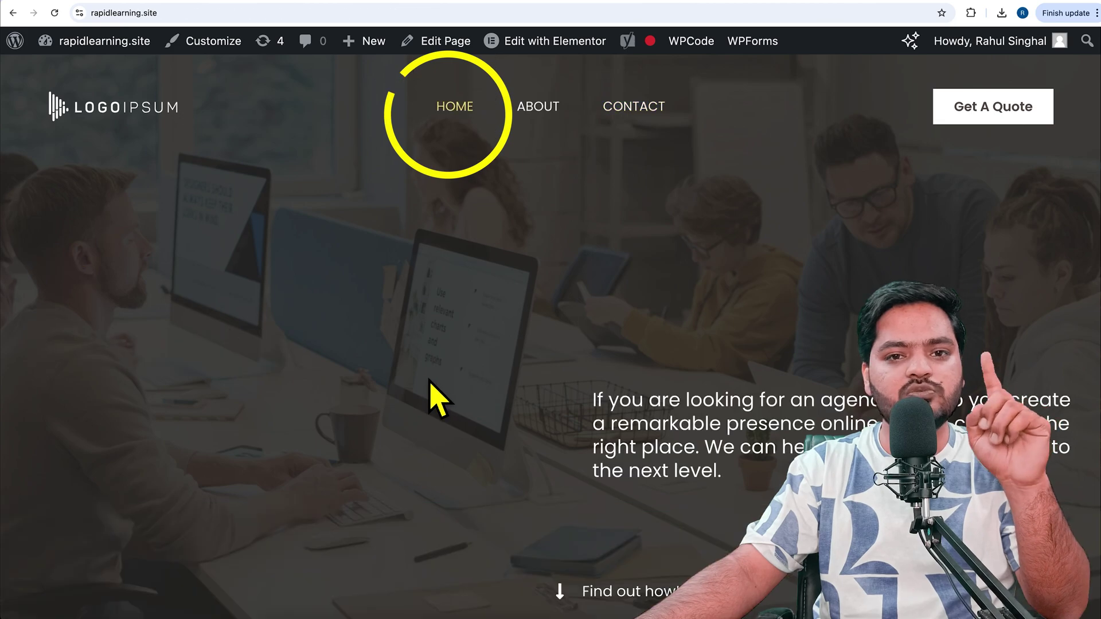
scroll(365, 408, "down", 15)
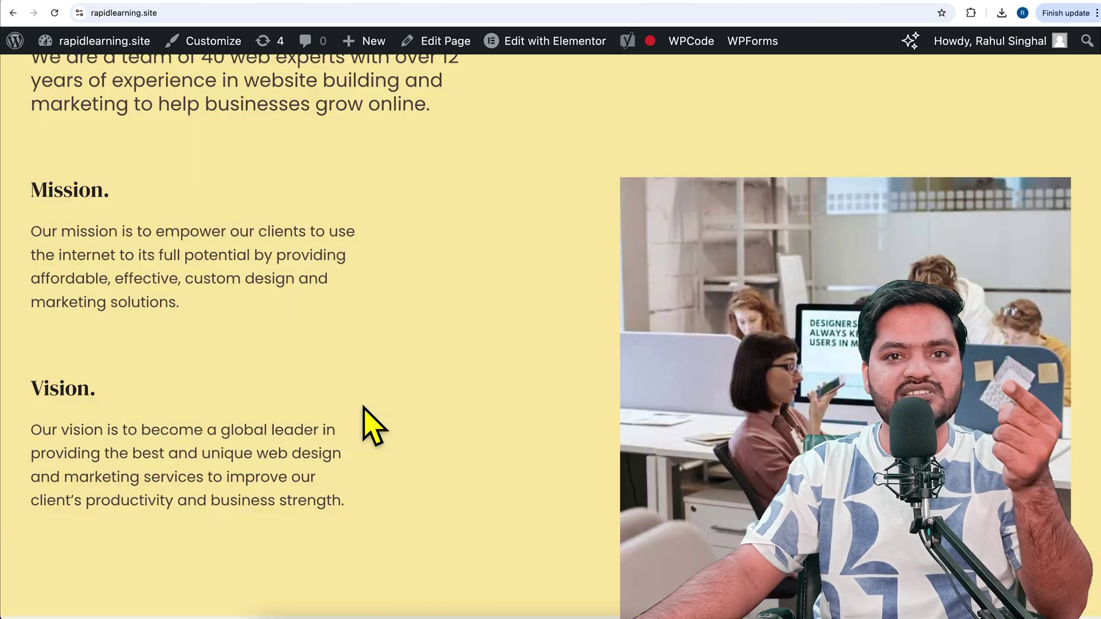
scroll(365, 424, "up", 15)
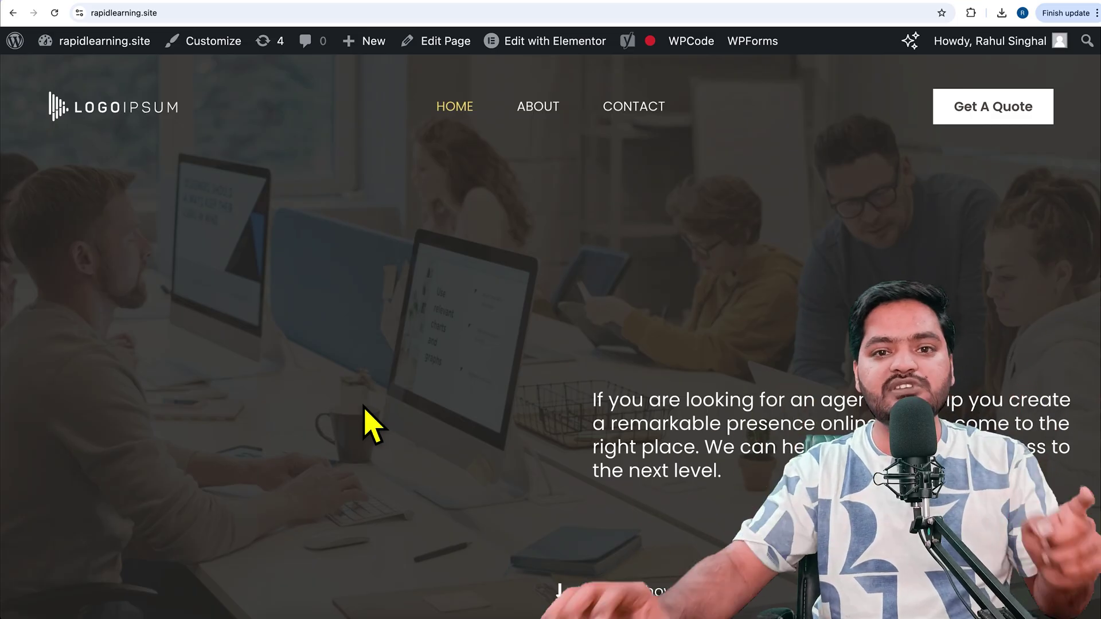
mouse_move(574, 57)
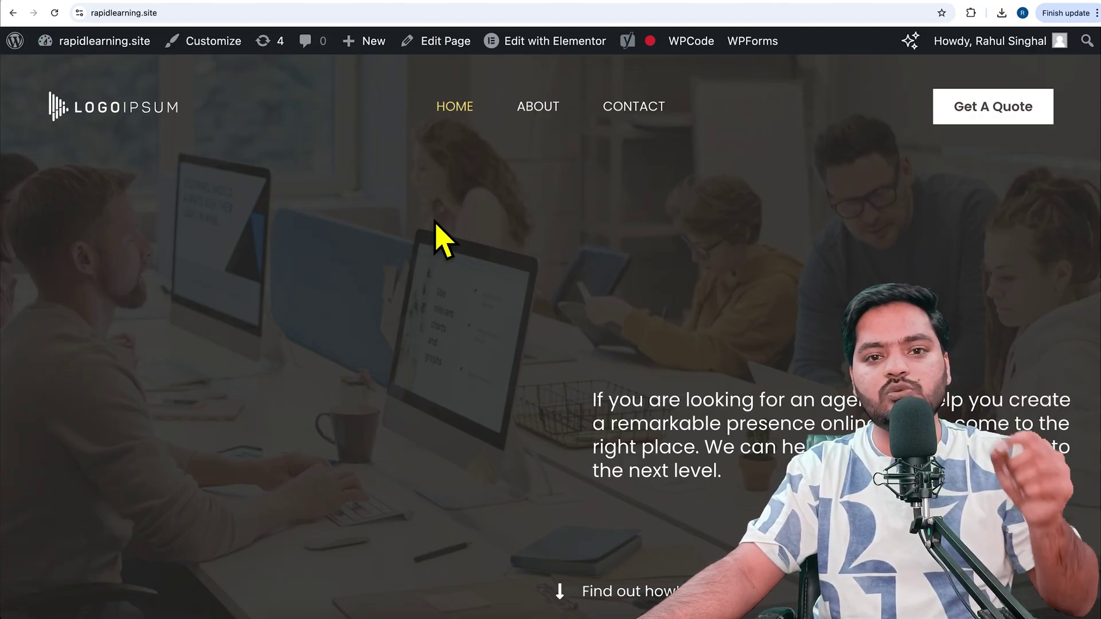
scroll(450, 264, "down", 15)
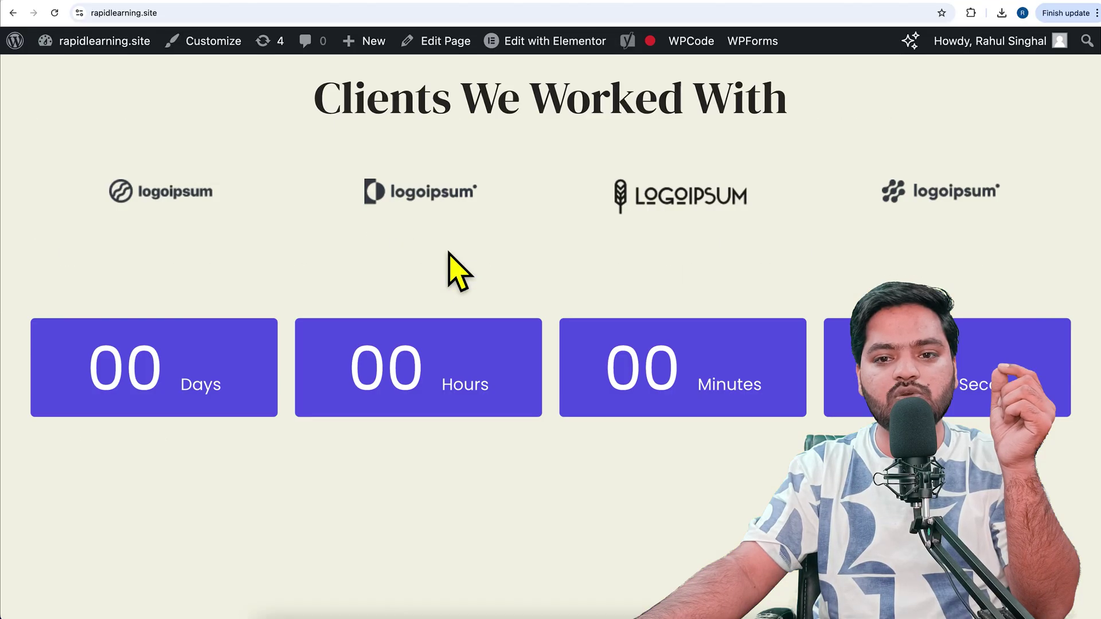
scroll(448, 253, "down", 20)
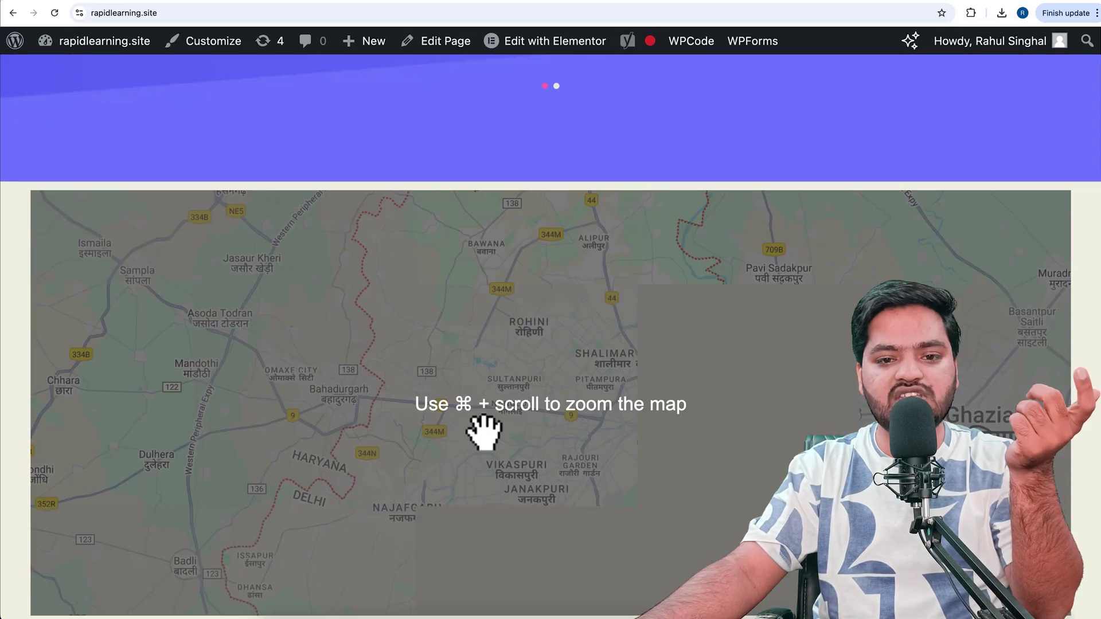